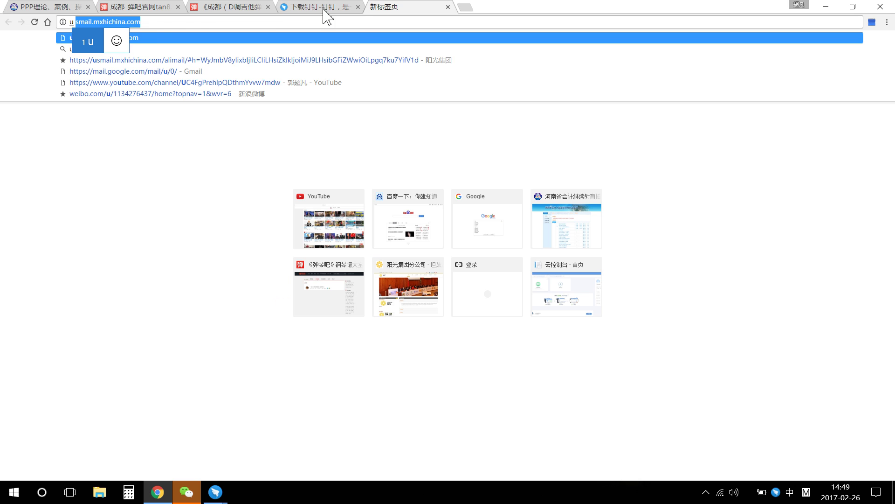
Open usmail.mxhichina.com in the new browser tab.
key(Return)
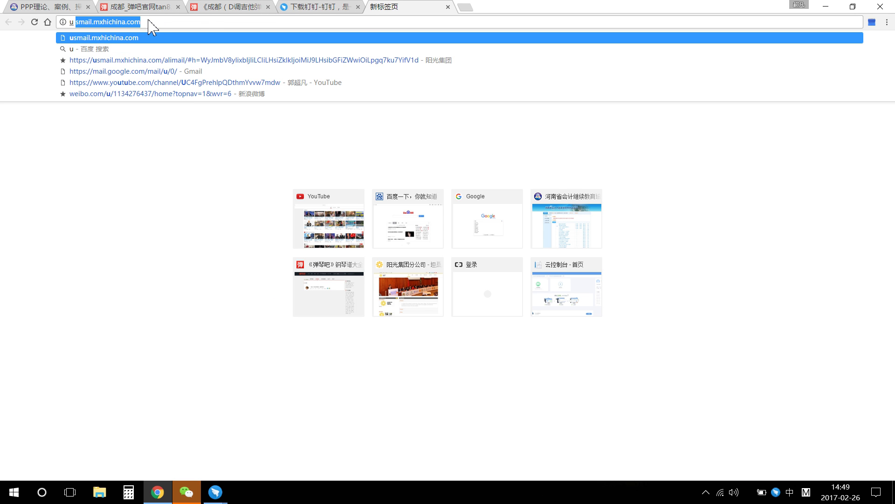
click(118, 22)
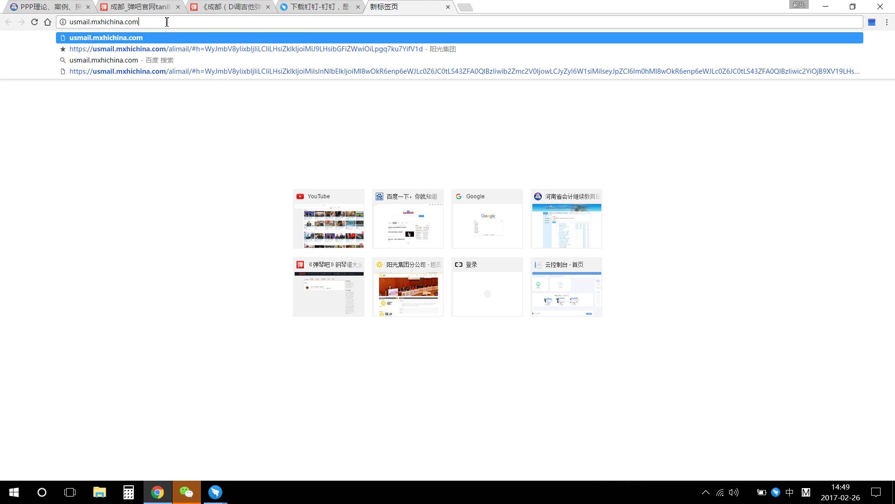
key(Return)
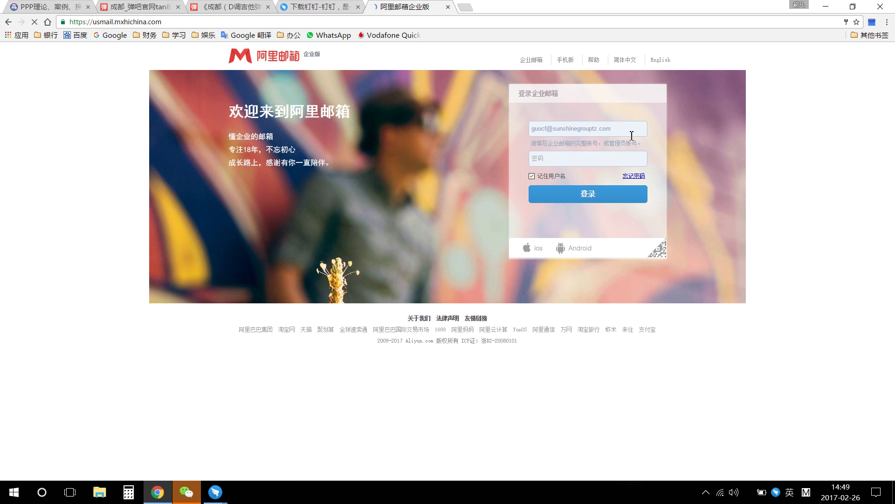
Sign in to the enterprise mailbox with the account password and cancel the cloudmail.apk download for Android.
click(633, 157)
click(553, 183)
click(572, 249)
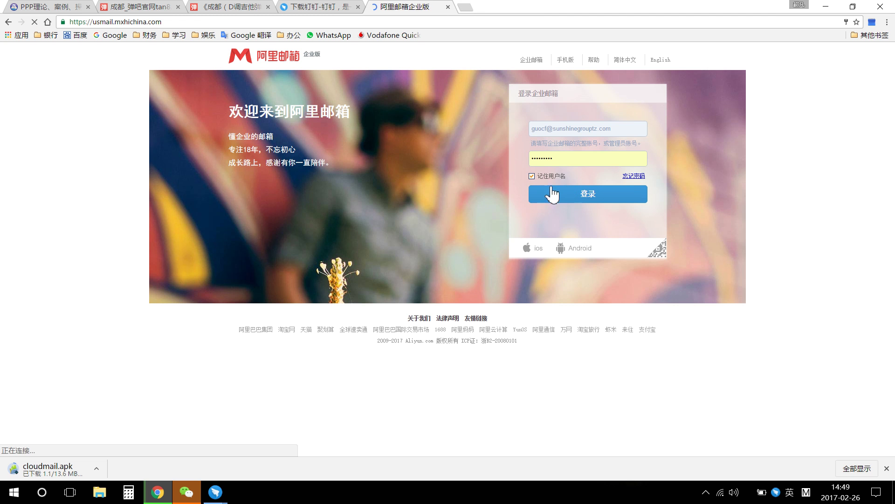
click(565, 196)
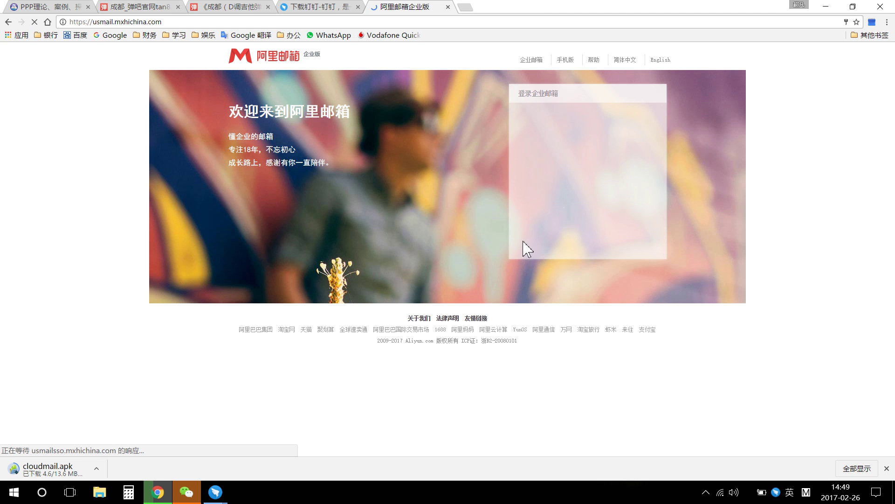
click(102, 471)
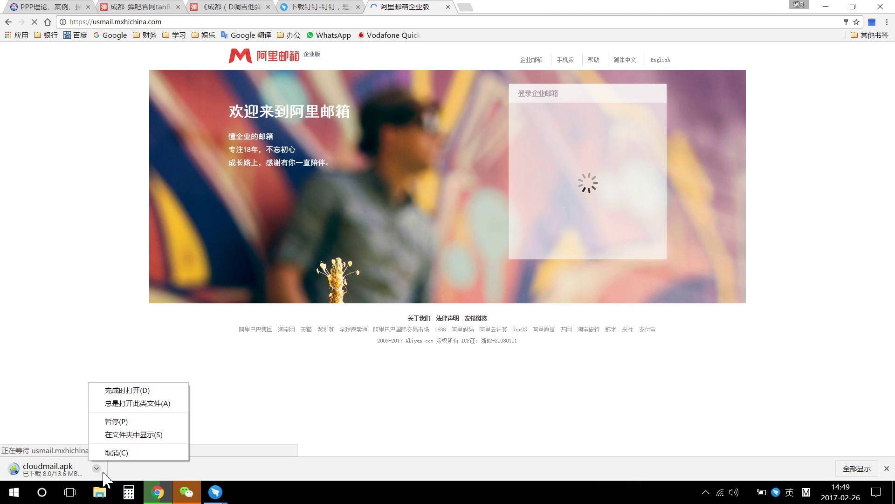
click(119, 453)
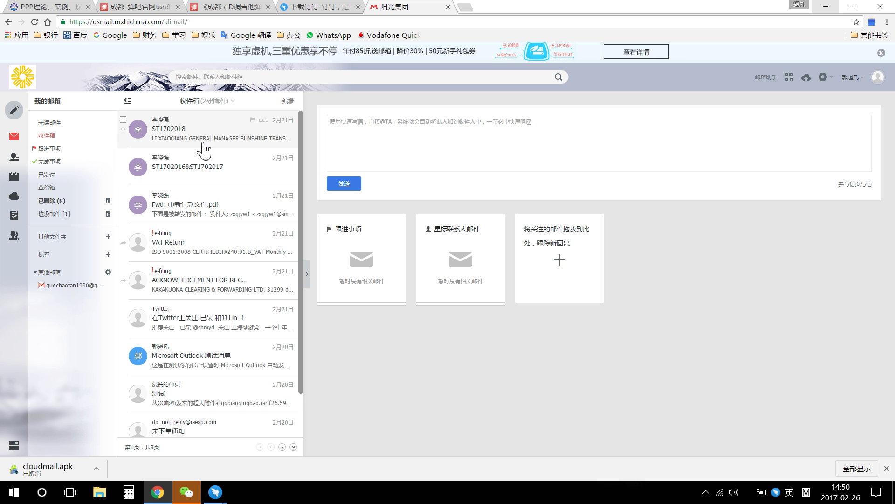
drag(203, 137, 575, 259)
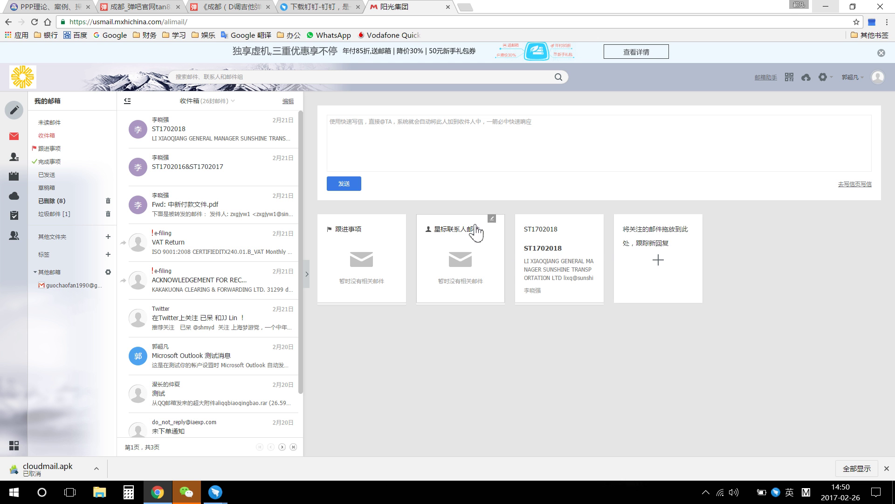
click(601, 219)
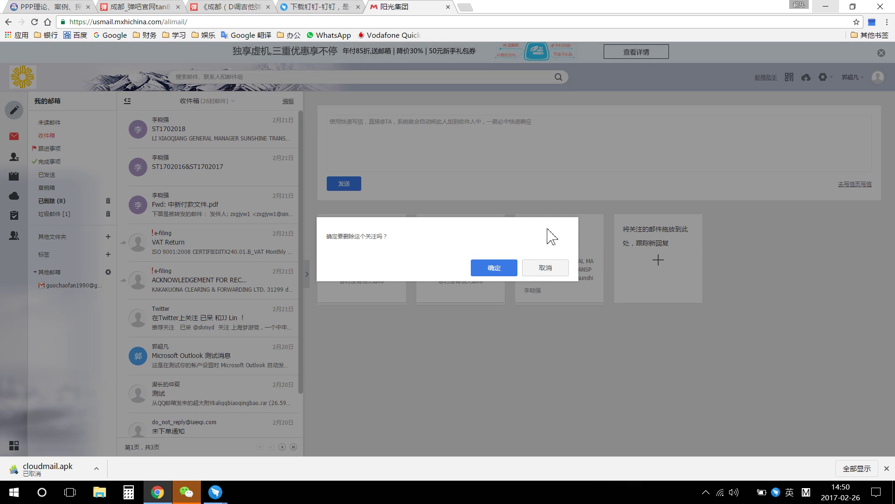
click(485, 274)
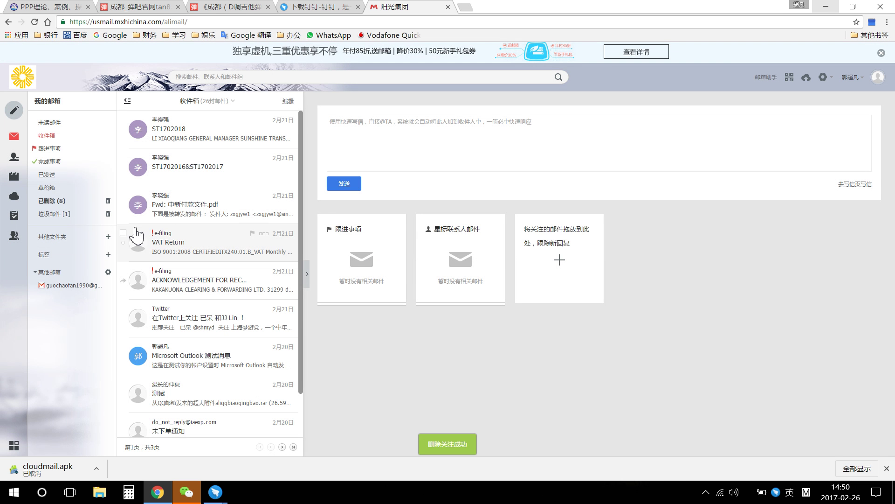
Look at the mailbox's application centre and view the Tasks and Groups pages.
click(14, 445)
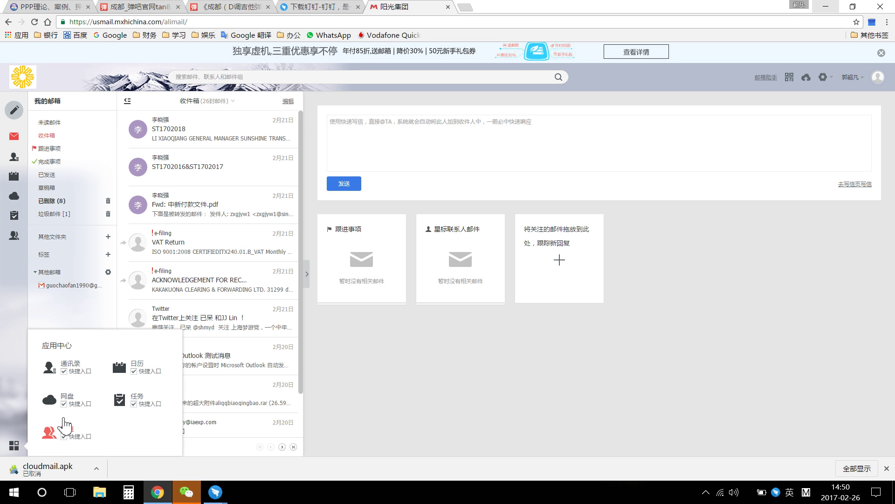
click(14, 218)
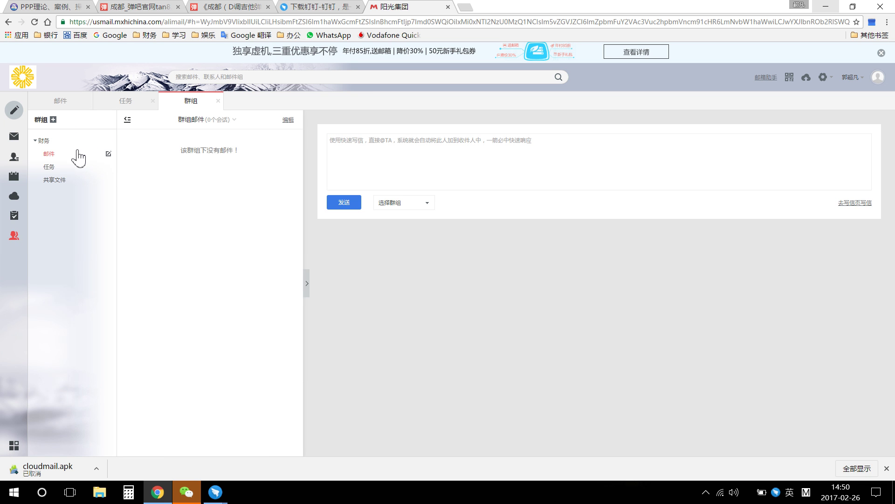
click(64, 146)
View the new group form and its member contact list, discard it, and return to the inbox.
click(63, 147)
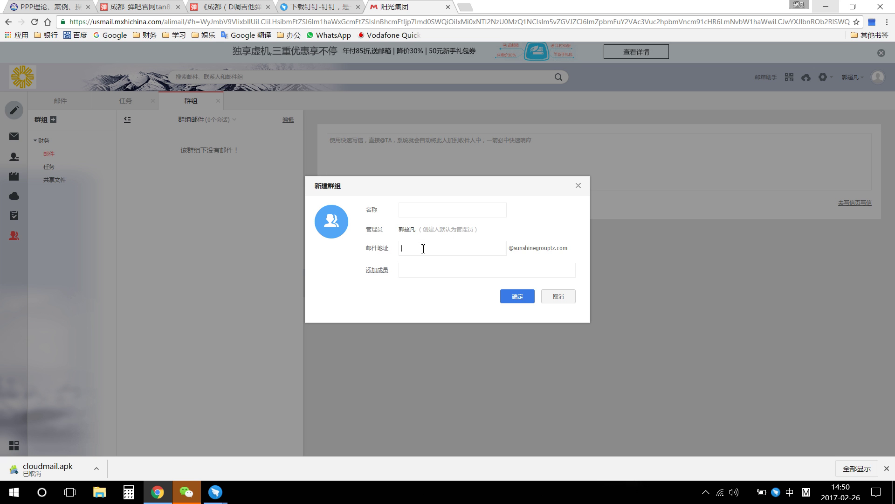
click(387, 269)
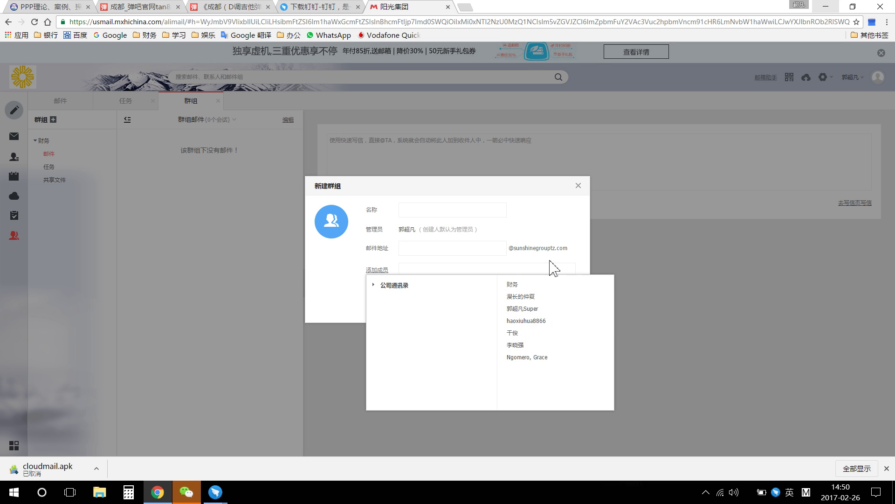
click(566, 236)
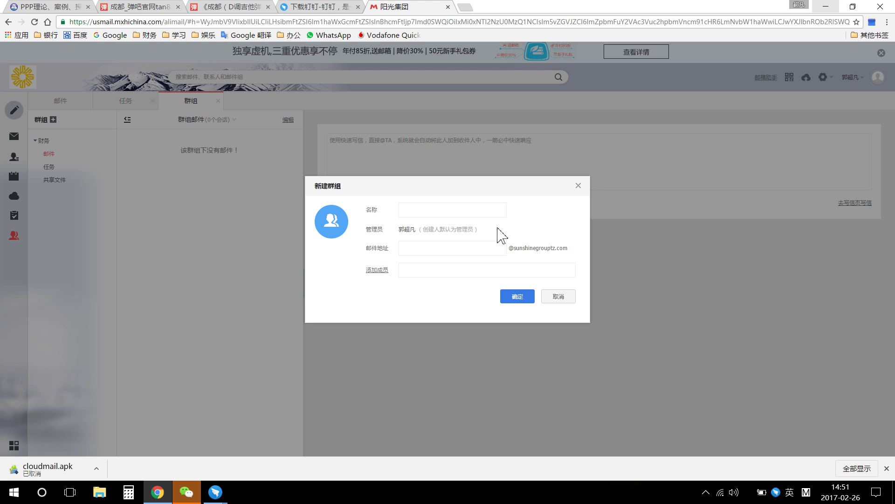
click(578, 186)
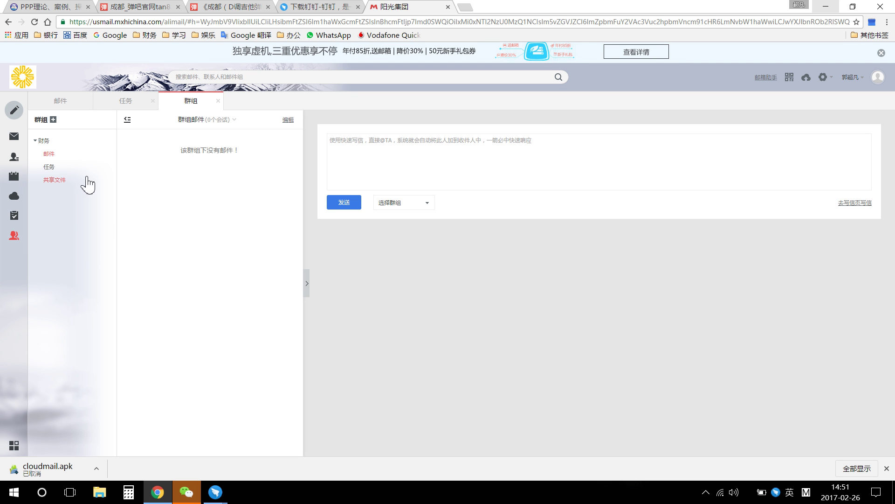
click(127, 100)
click(66, 101)
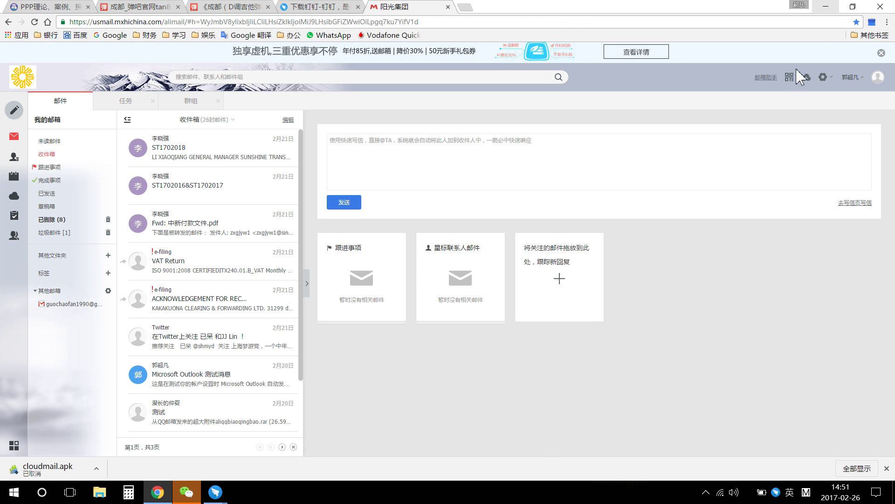
Switch to the desktop and delete the existing 阳光集团 shortcut.
click(826, 7)
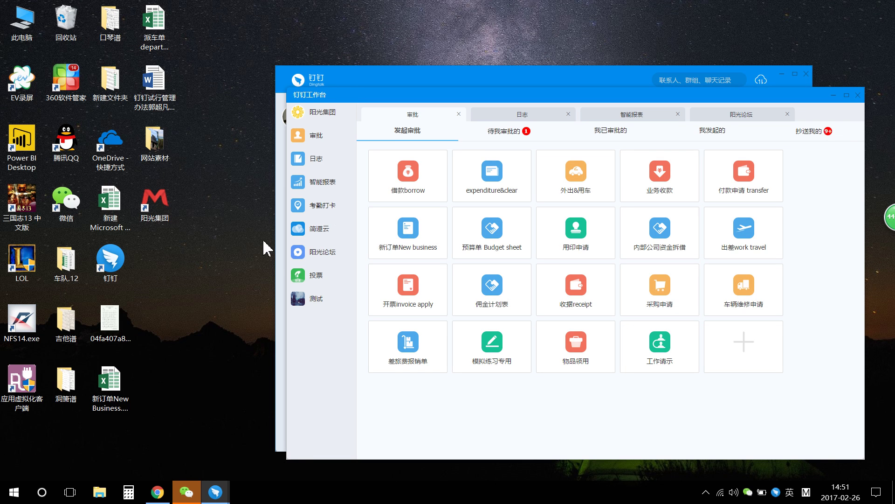
right_click(163, 220)
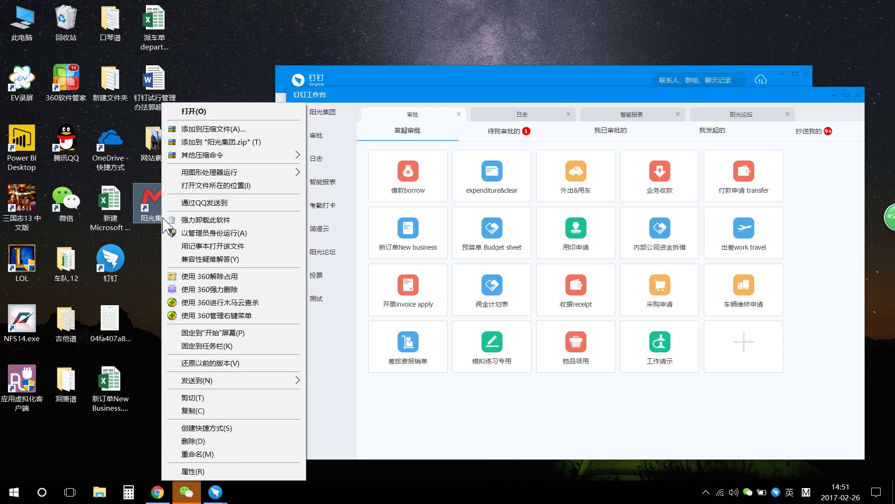
click(239, 440)
click(501, 288)
Switch to Chrome and add the mailbox page to the desktop as 阳光集团, set to open in its own window.
click(157, 492)
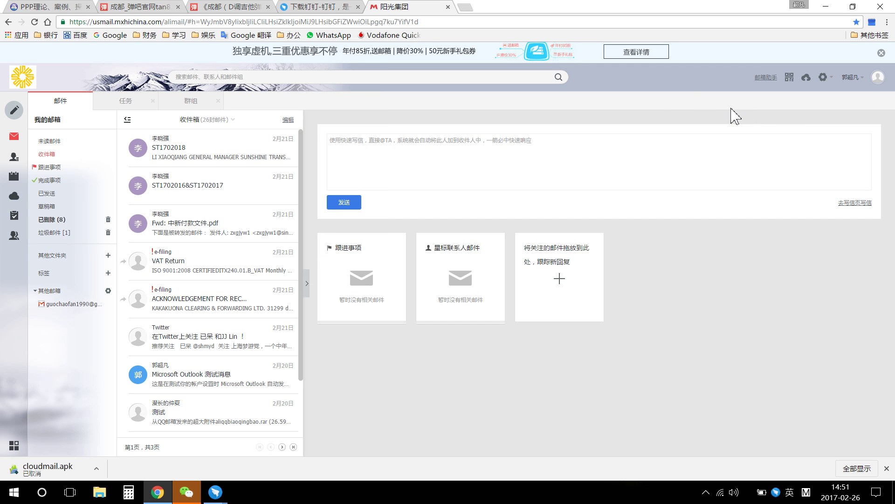
click(888, 22)
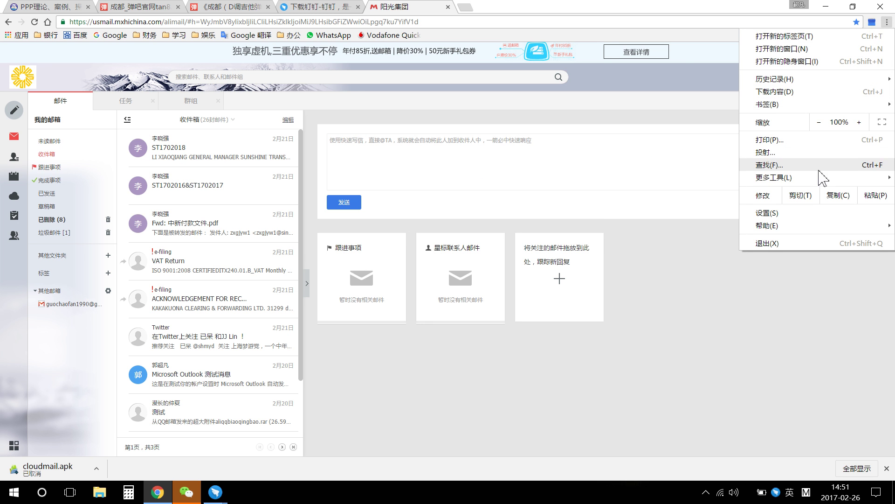
mouse_move(812, 178)
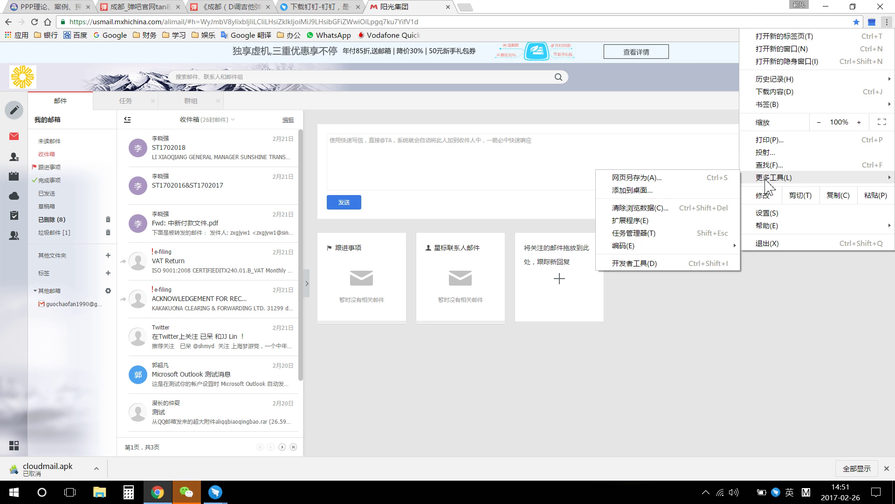
click(632, 190)
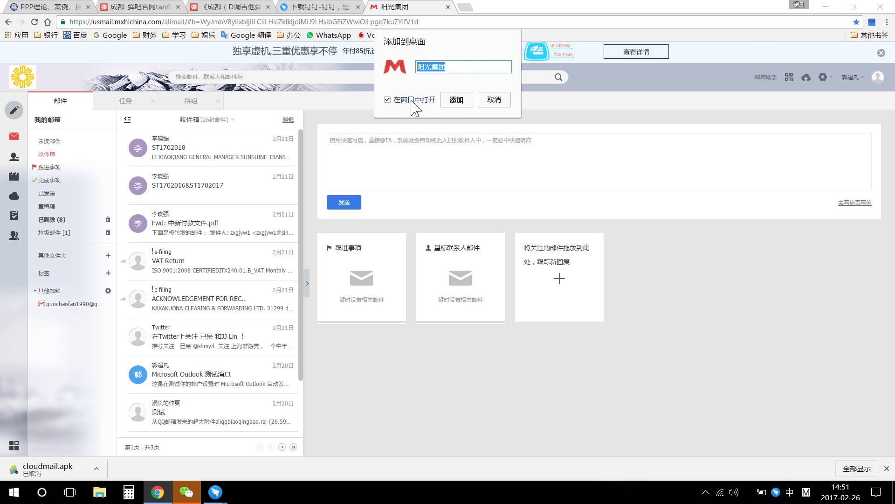
click(454, 102)
Return to the desktop, launch the mailbox from the 阳光集团 shortcut, and maximize its window.
click(873, 8)
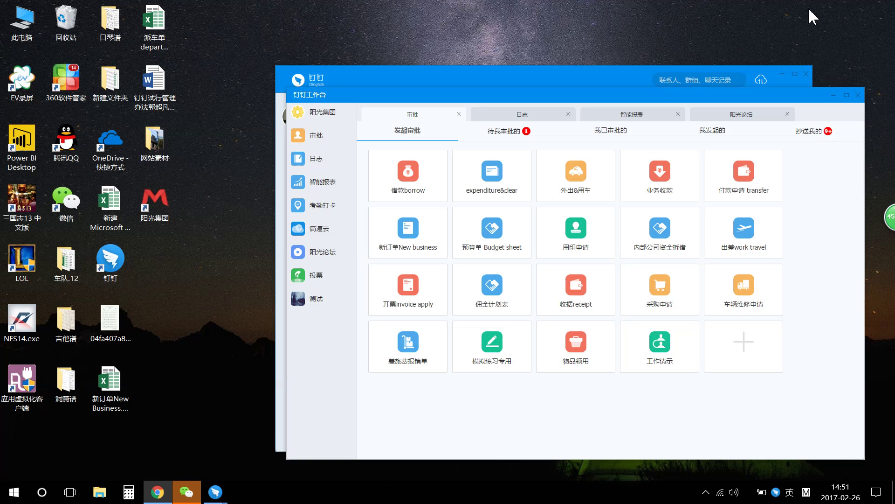
mouse_move(155, 201)
mouse_down()
mouse_move(200, 295)
mouse_move(158, 204)
mouse_up()
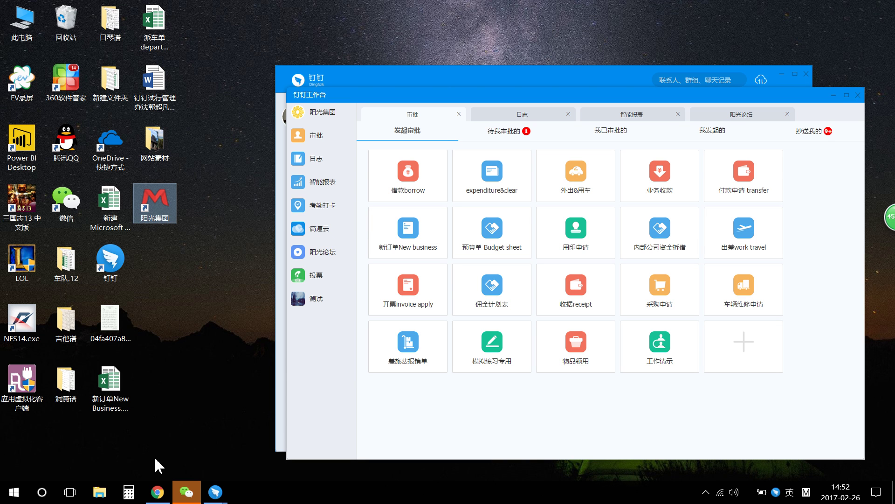
double_click(168, 197)
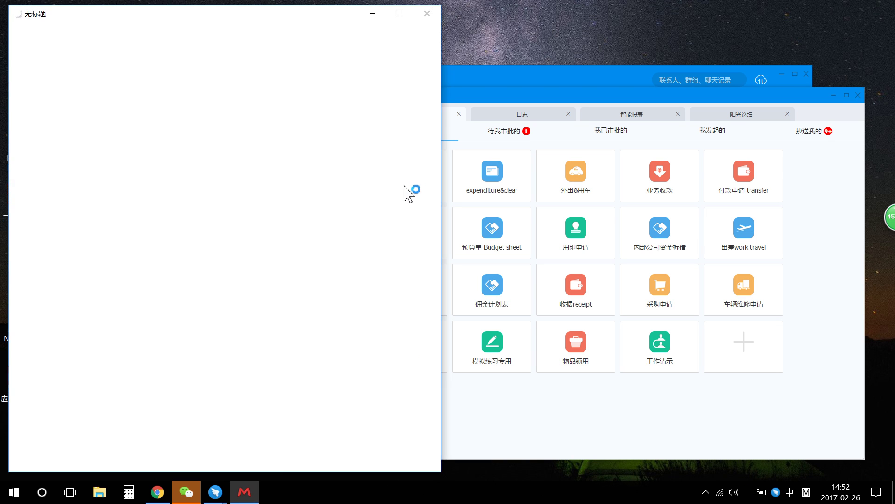
drag(300, 21, 493, 28)
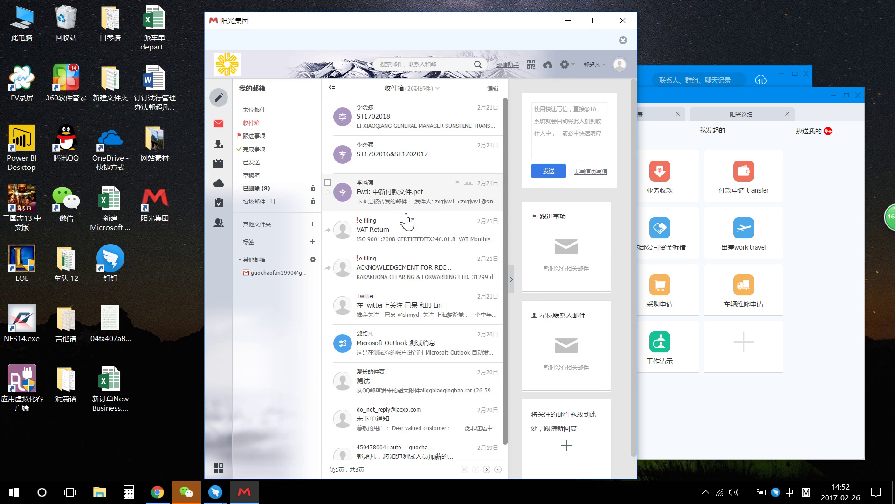
click(595, 20)
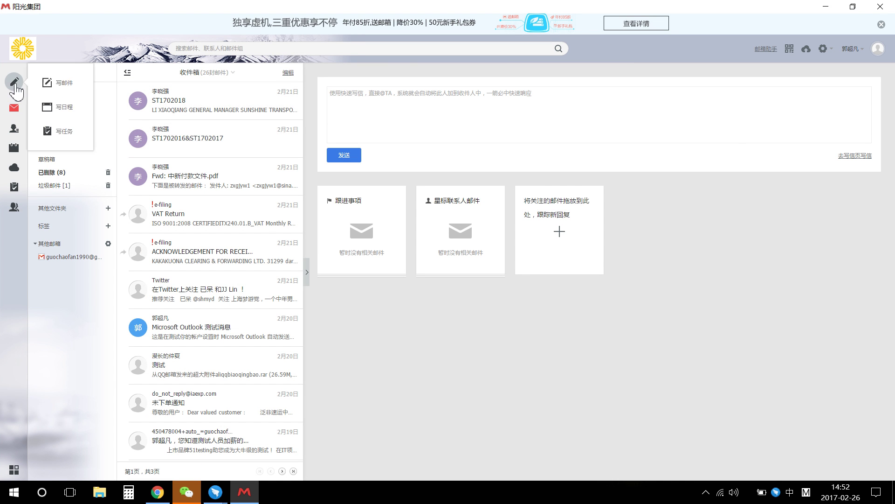
Start a new email and look at the options for adding attachments.
click(20, 83)
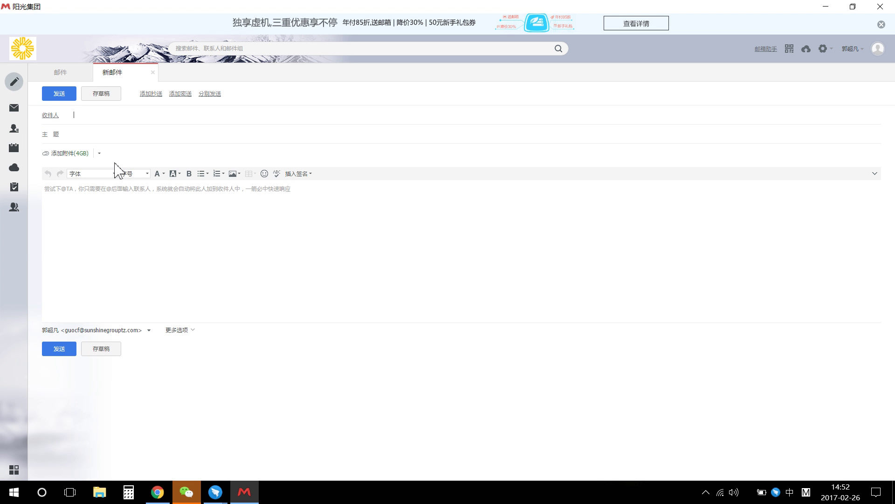
click(100, 154)
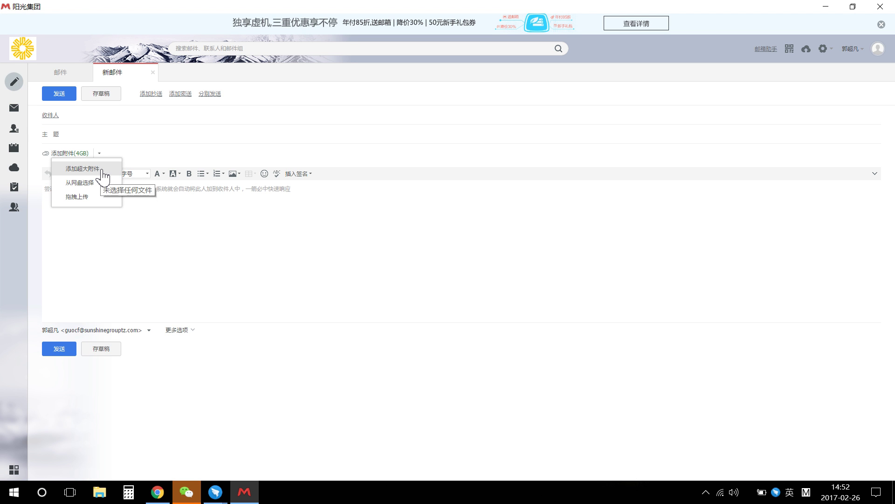
click(255, 245)
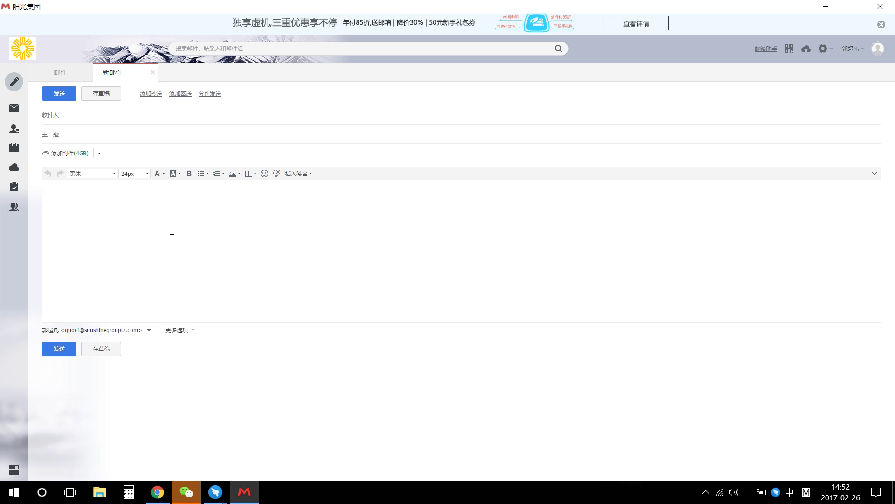
click(100, 154)
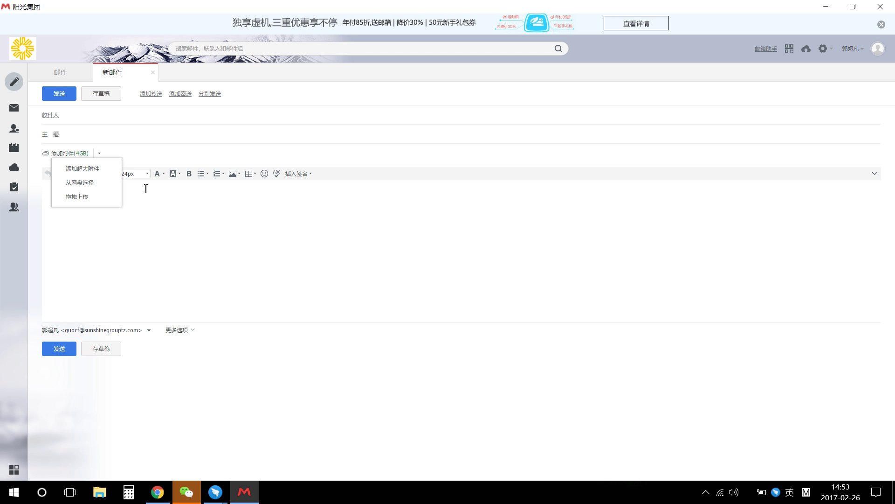
click(260, 288)
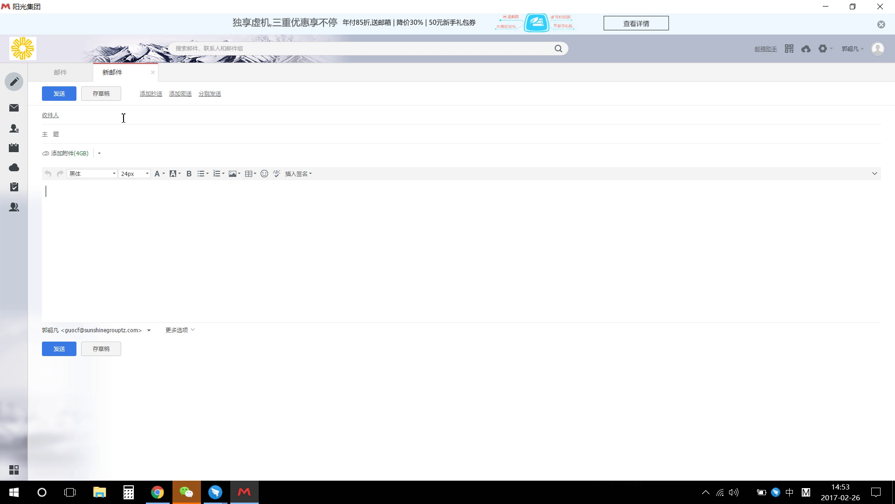
Enter a contact's surname as the email recipient, look at the suggested contacts, and dismiss the suggestion list.
click(95, 117)
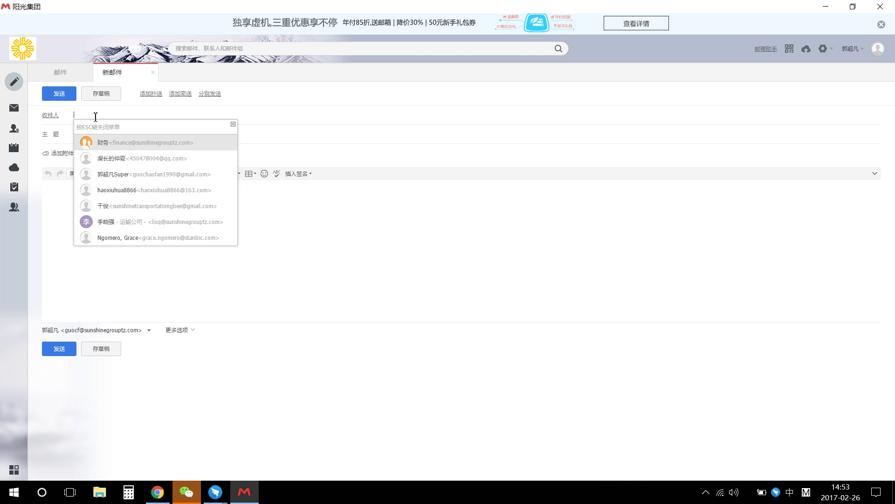
text(dong)
key(space)
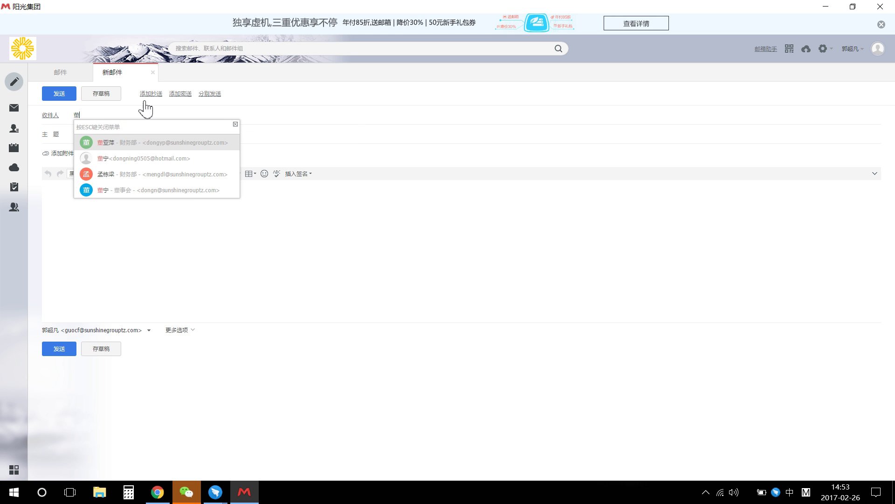
click(236, 125)
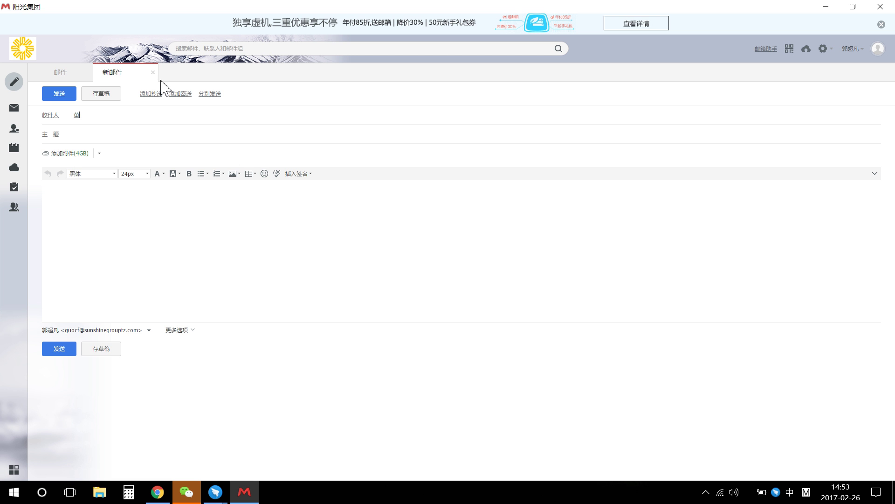
Close the new email, saving it as a draft, and close the mailbox window.
click(153, 74)
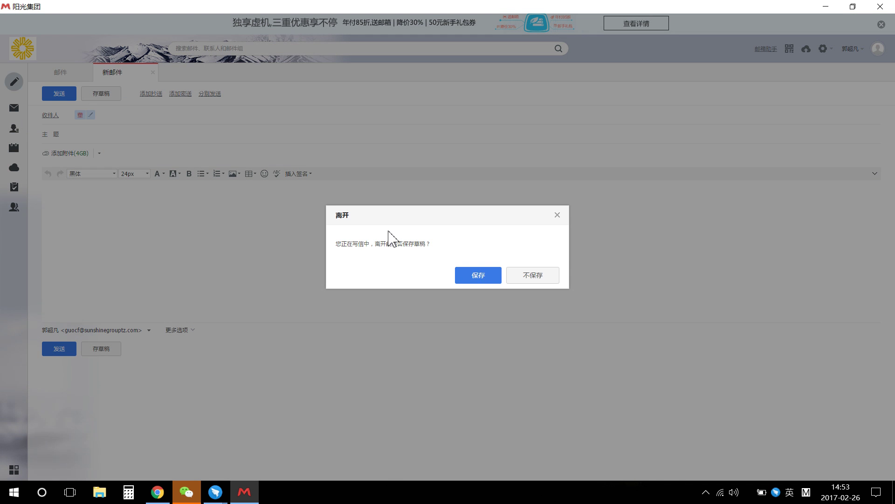
click(485, 278)
click(541, 279)
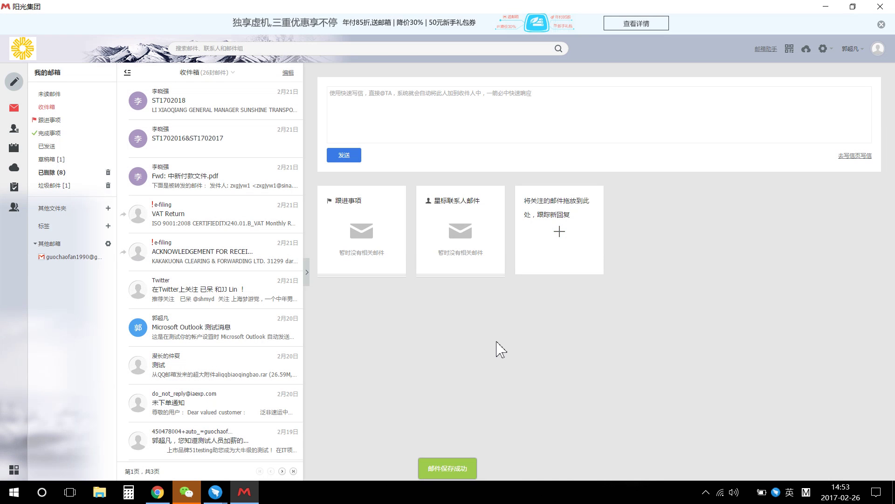
click(881, 7)
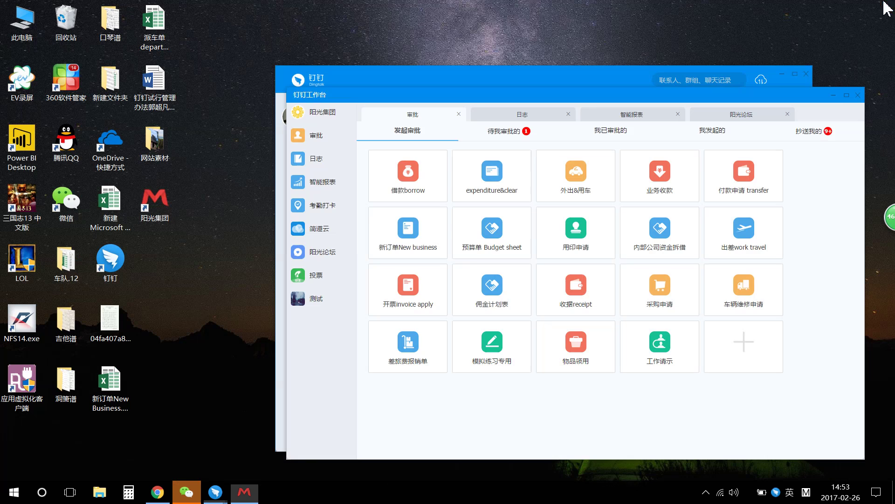
Bring DingTalk forward, open the mailbox through 钉邮, and switch to Chrome to view it.
drag(492, 81, 404, 63)
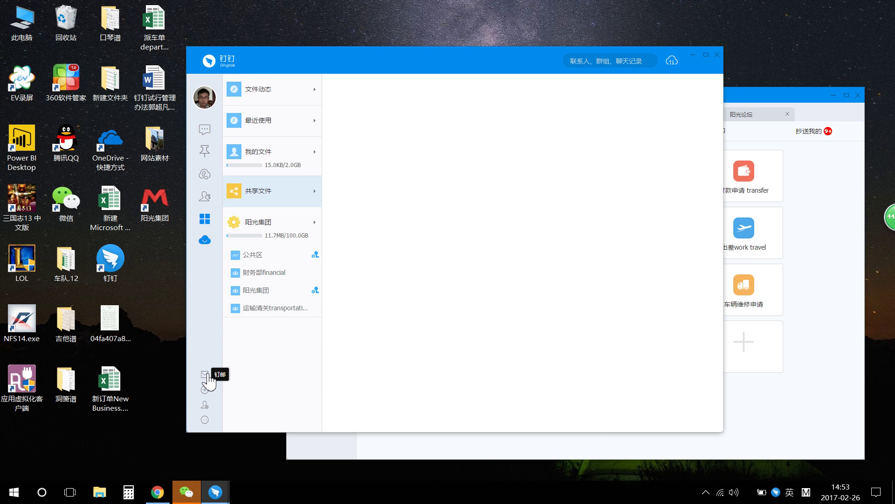
click(205, 374)
click(170, 493)
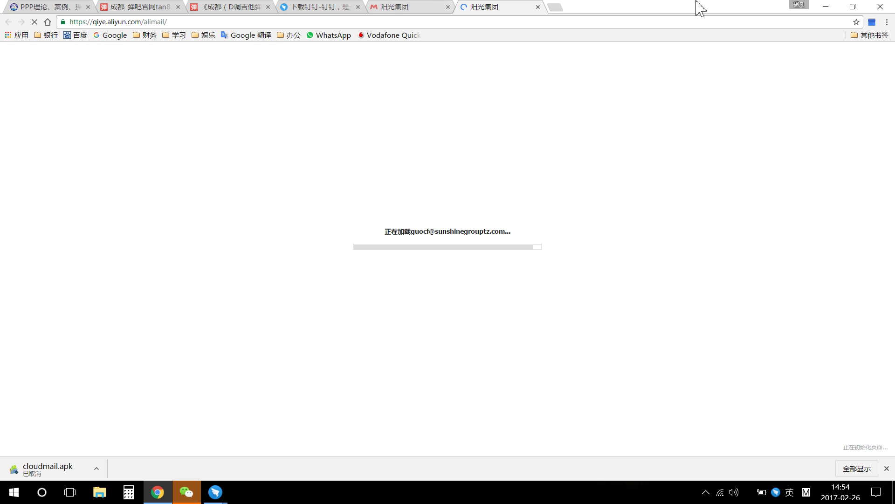
Show the web address of the earlier 阳光集团 mailbox page and the 阳光集团个人邮箱 bookmark in the 办公 folder, and minimize Chrome.
click(406, 8)
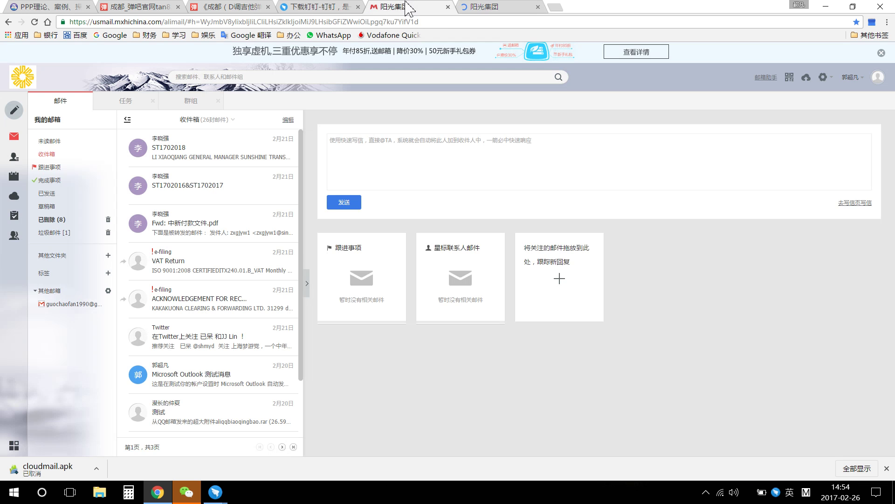
click(105, 22)
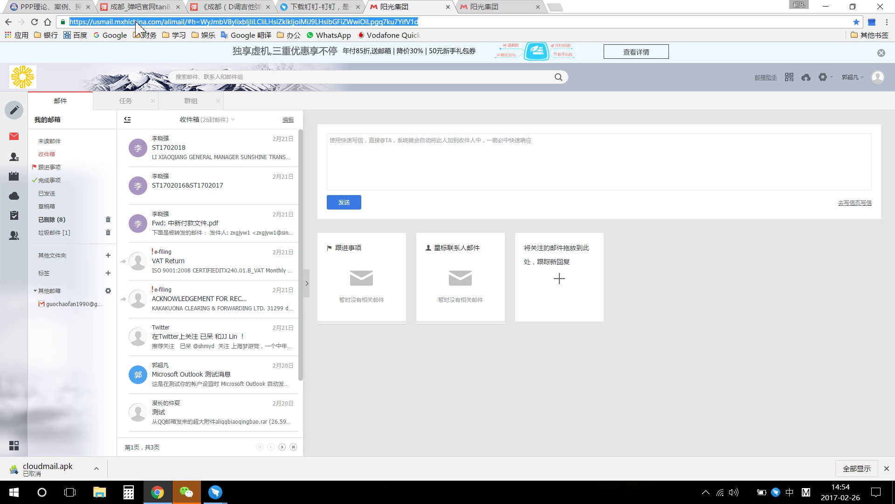
click(301, 36)
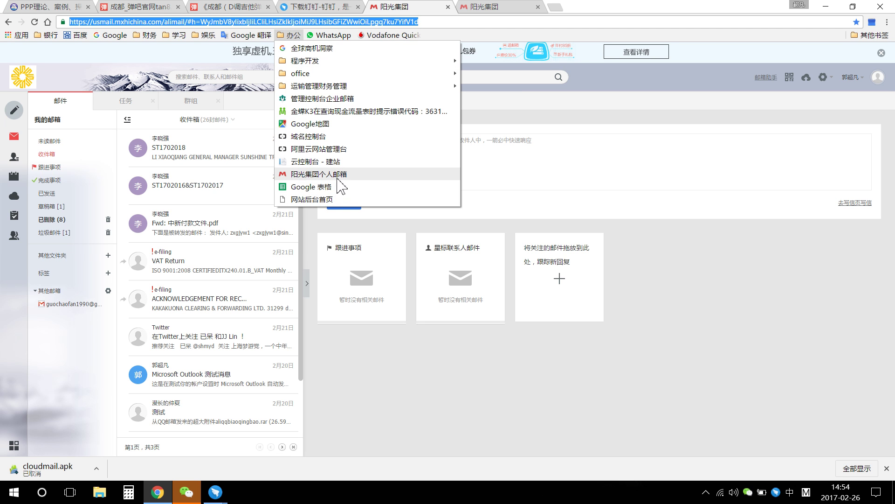
click(634, 6)
click(825, 6)
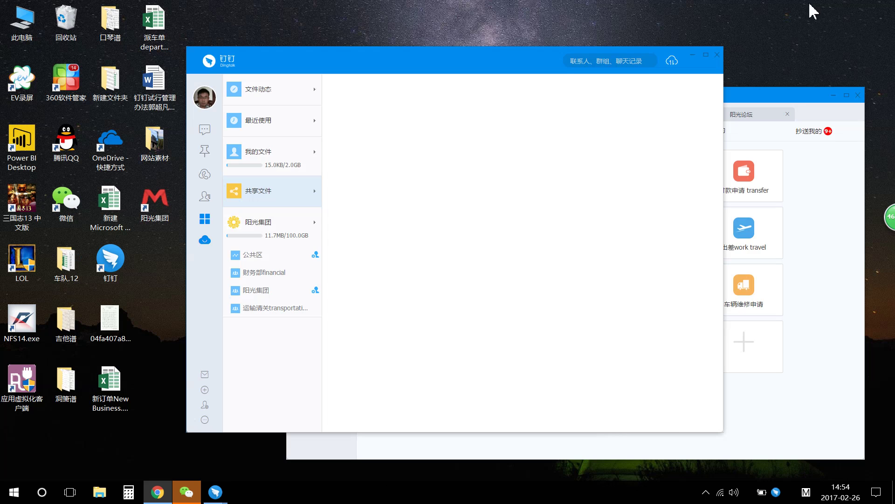
Move the DingTalk window aside and bring up the EV录屏 recorder window.
drag(456, 53, 561, 51)
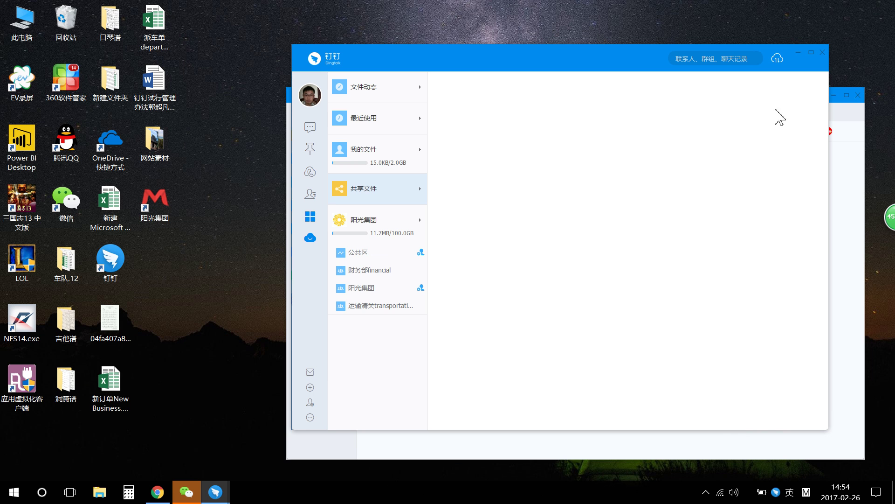
click(706, 492)
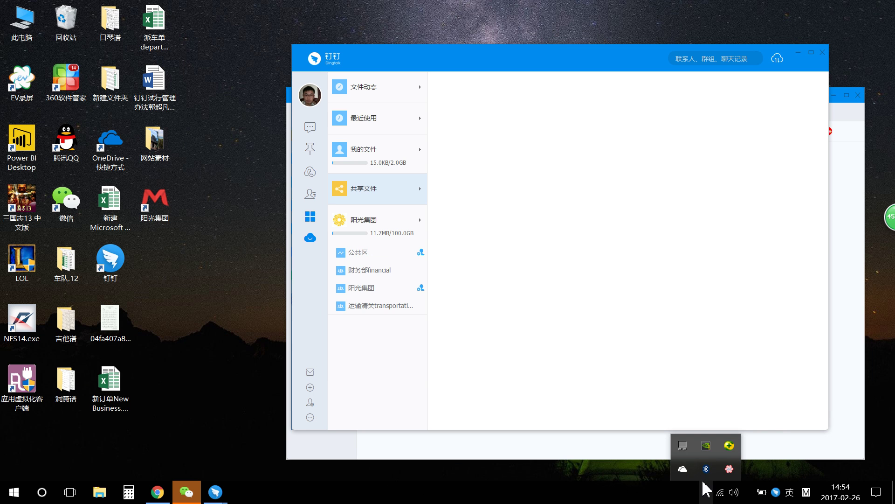
click(729, 469)
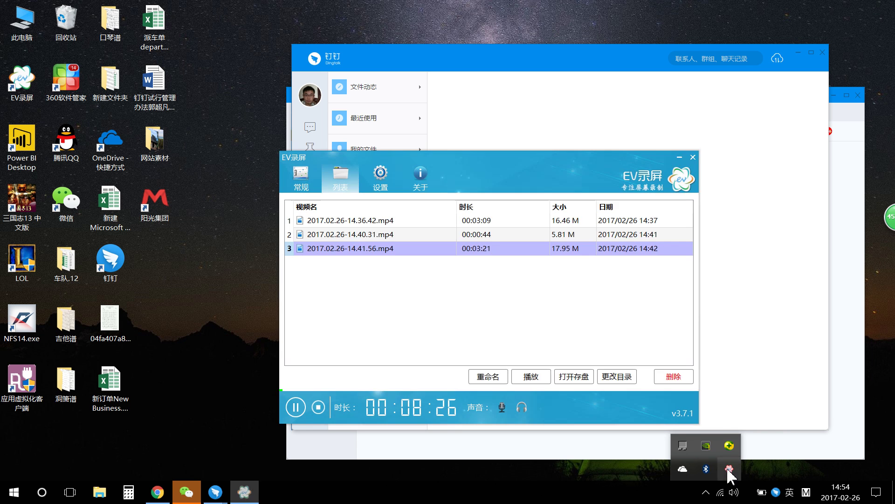